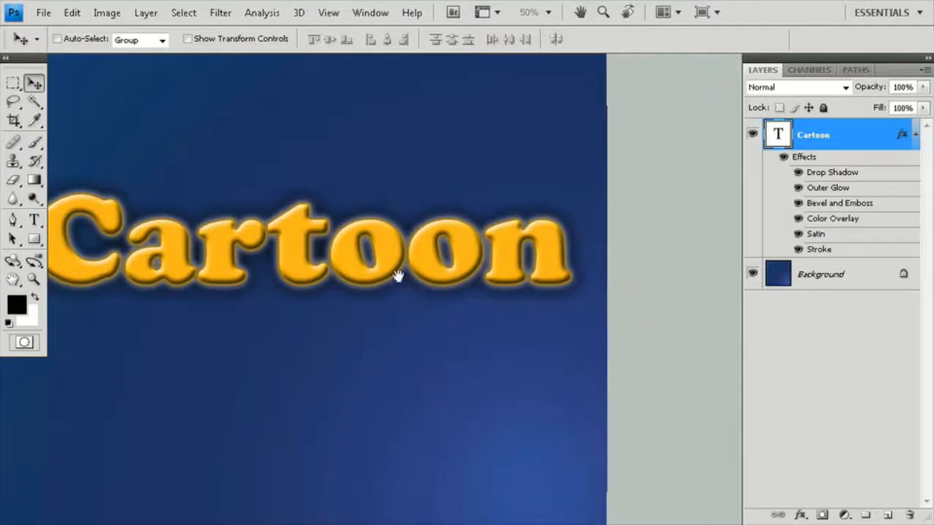
- Load the Cartoon text's outline as a selection and add a new layer named Gradient 1
drag(396, 271, 508, 297)
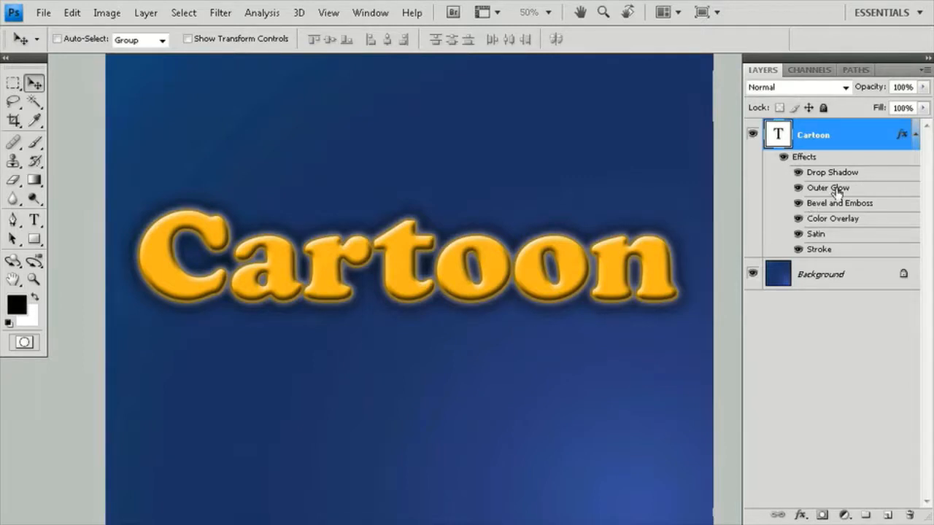
click(915, 136)
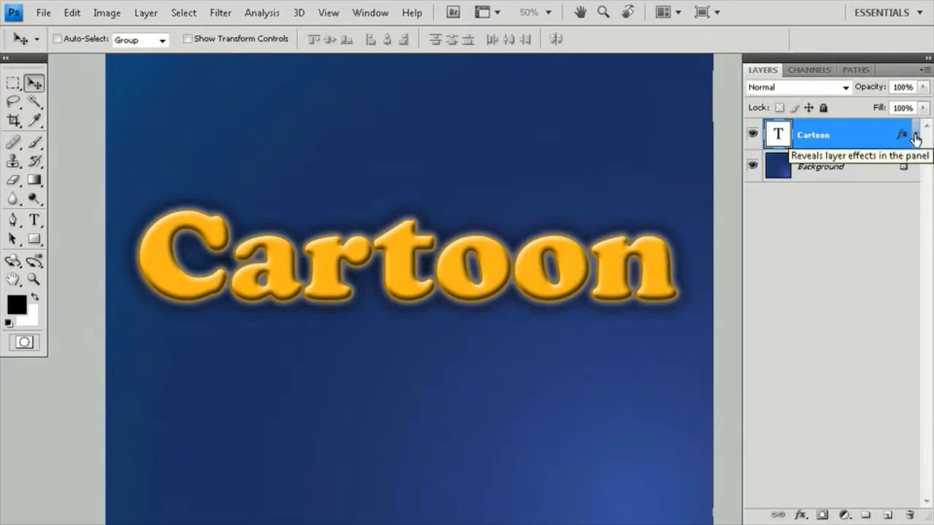
ctrl+click(780, 139)
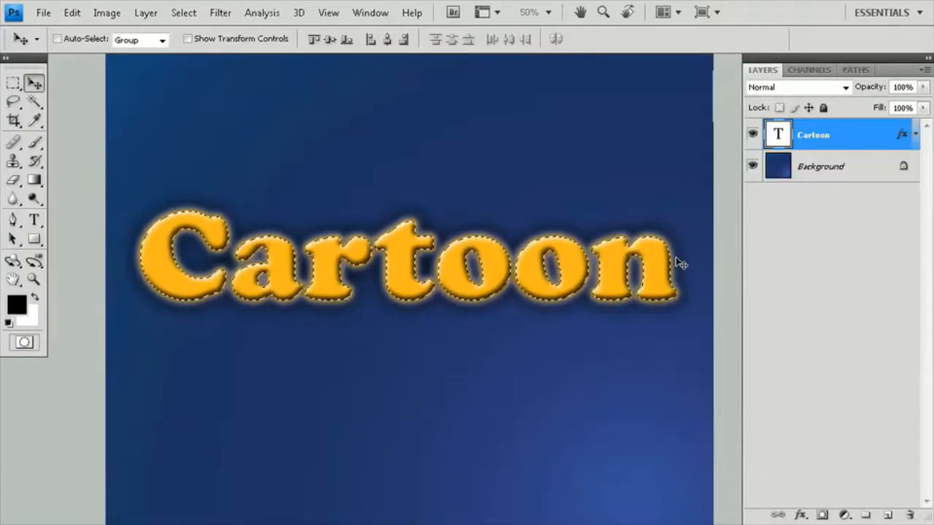
click(886, 515)
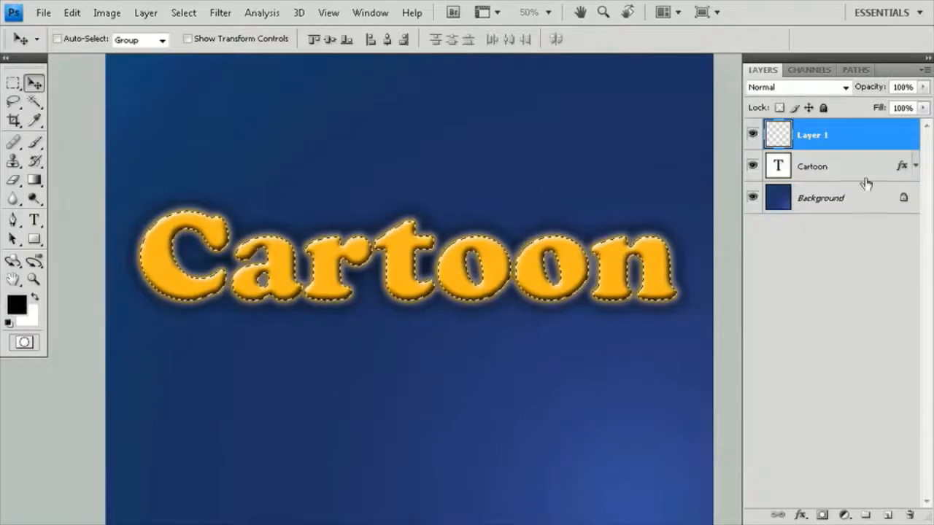
double_click(810, 138)
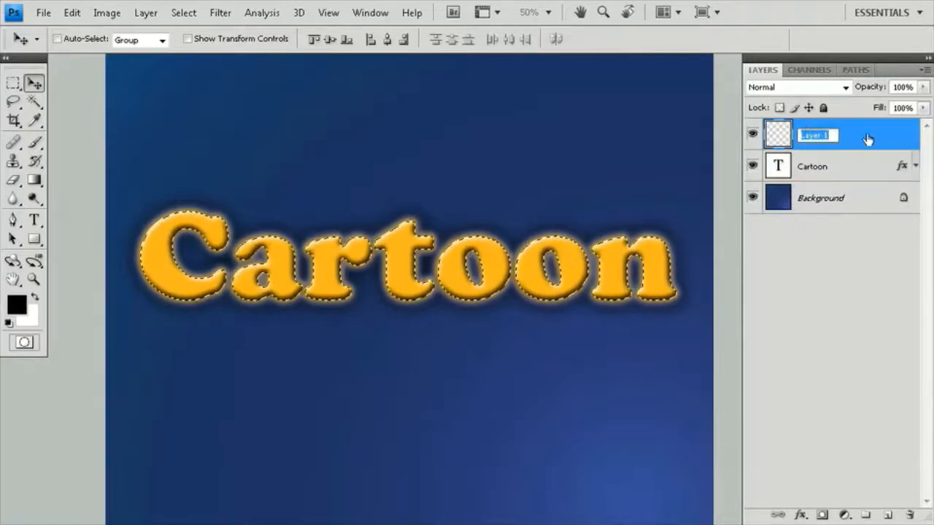
text(Gradient)
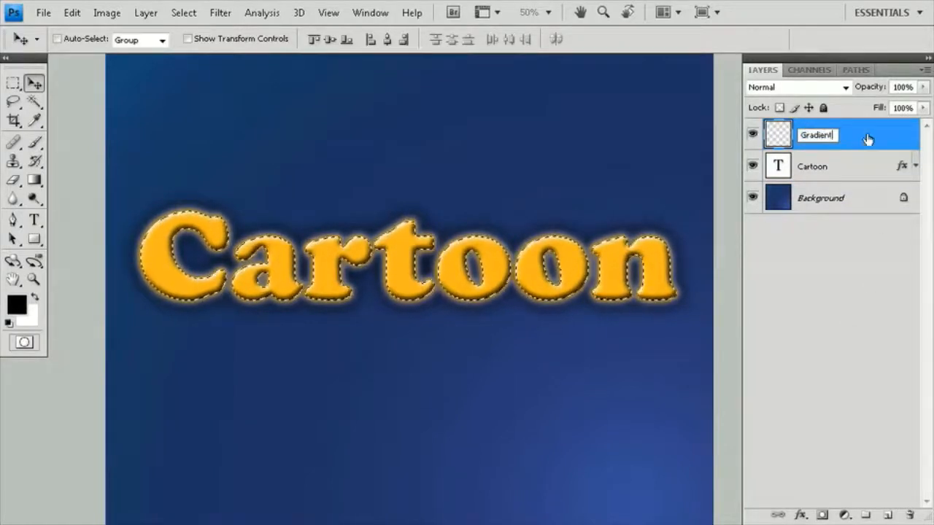
text( 1)
key(Return)
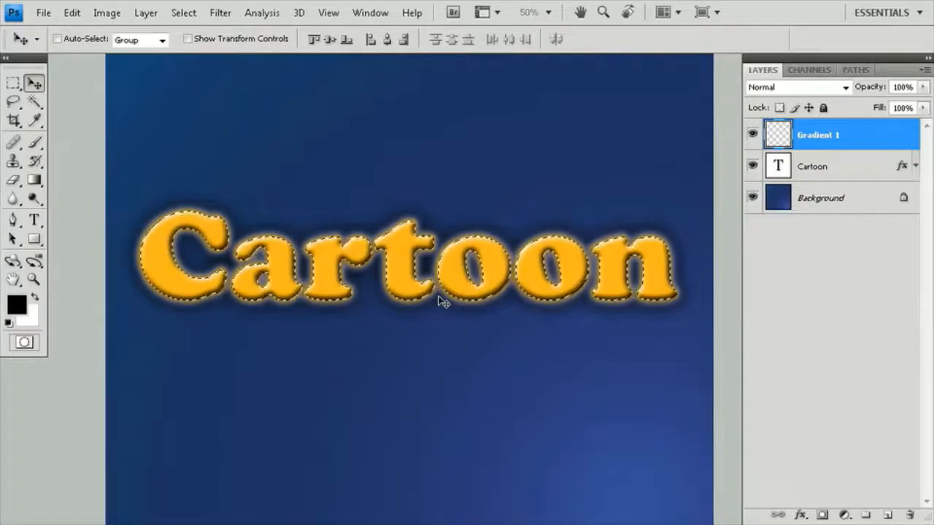
- Make white the foreground colour, then reset the Gradient tool's presets to the defaults and choose Foreground to Transparent
key(x)
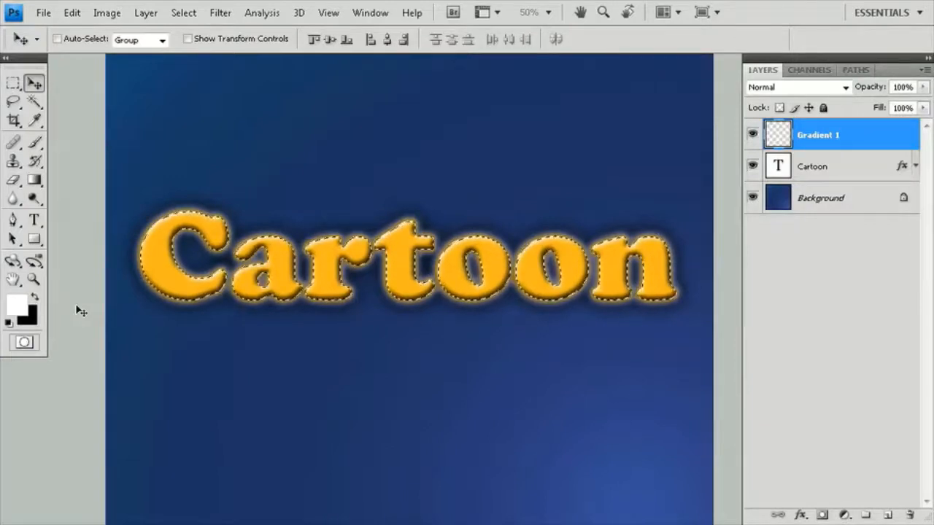
click(36, 183)
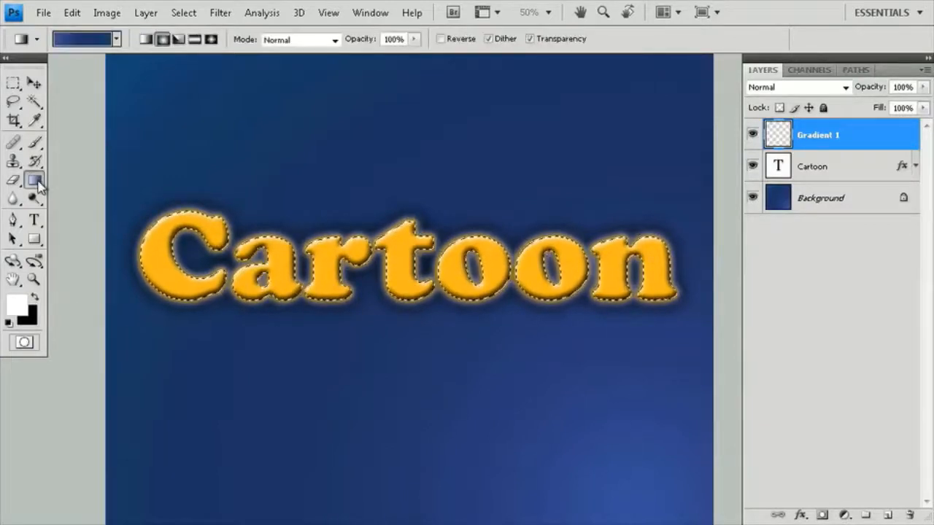
click(116, 40)
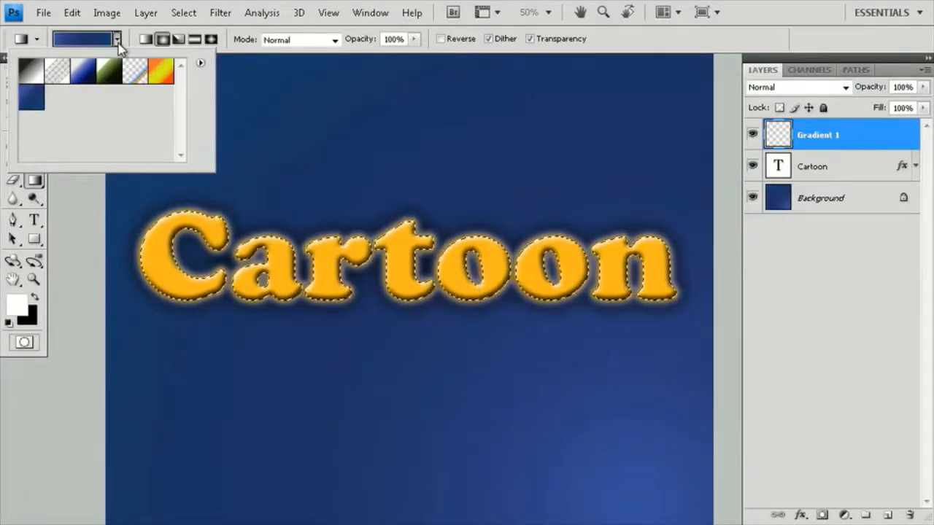
click(200, 65)
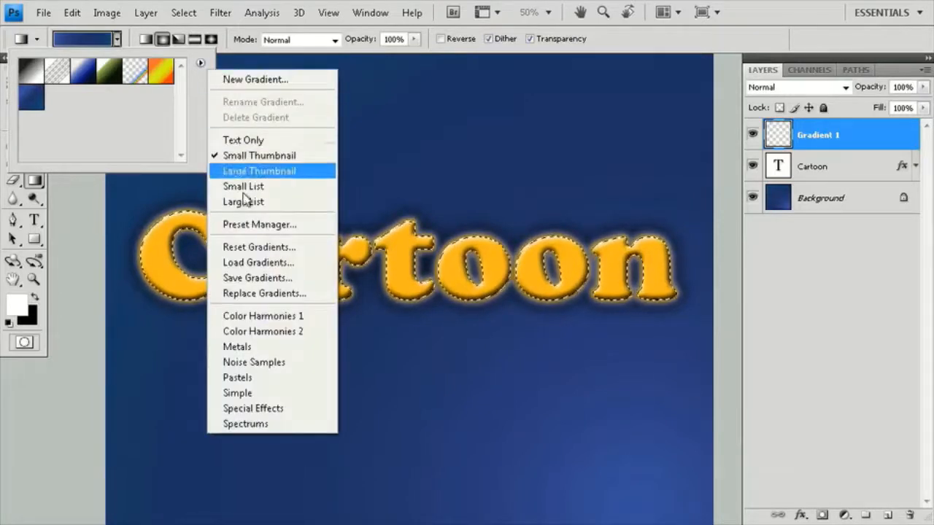
click(241, 246)
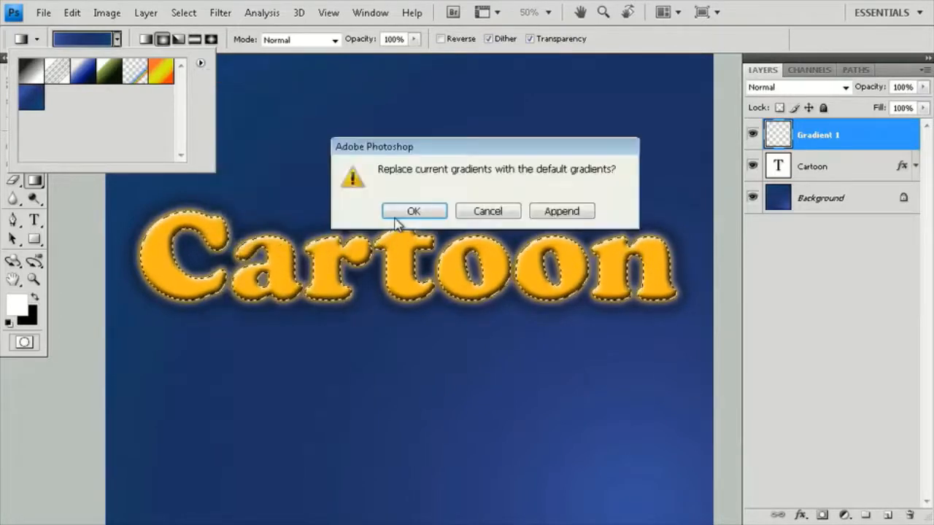
click(410, 215)
click(461, 214)
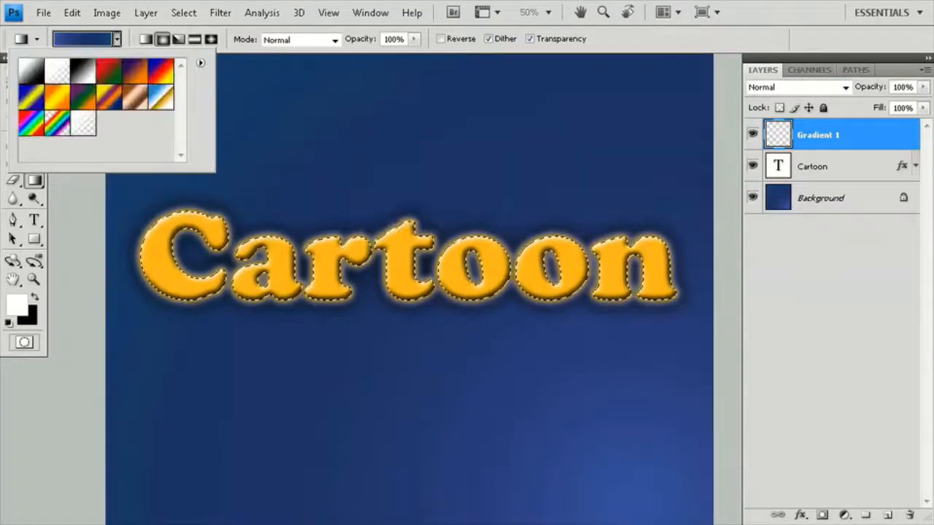
click(58, 71)
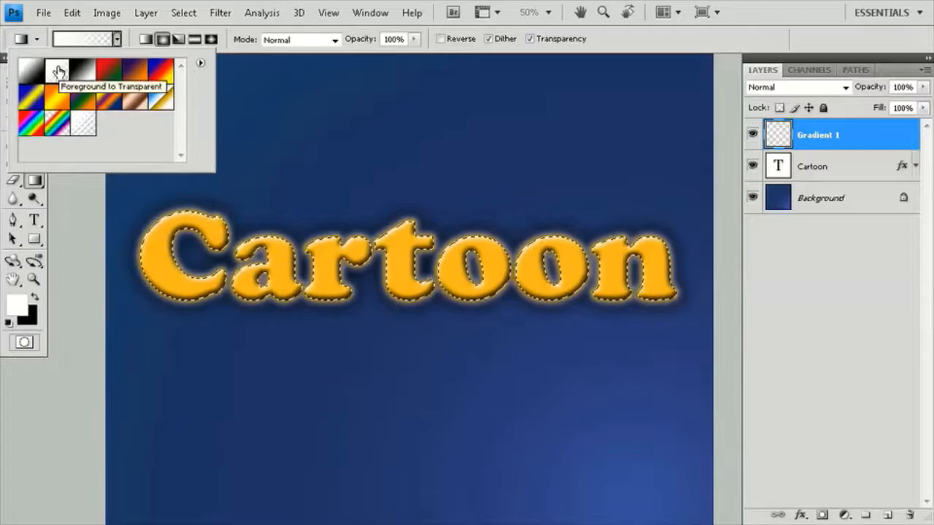
key(Return)
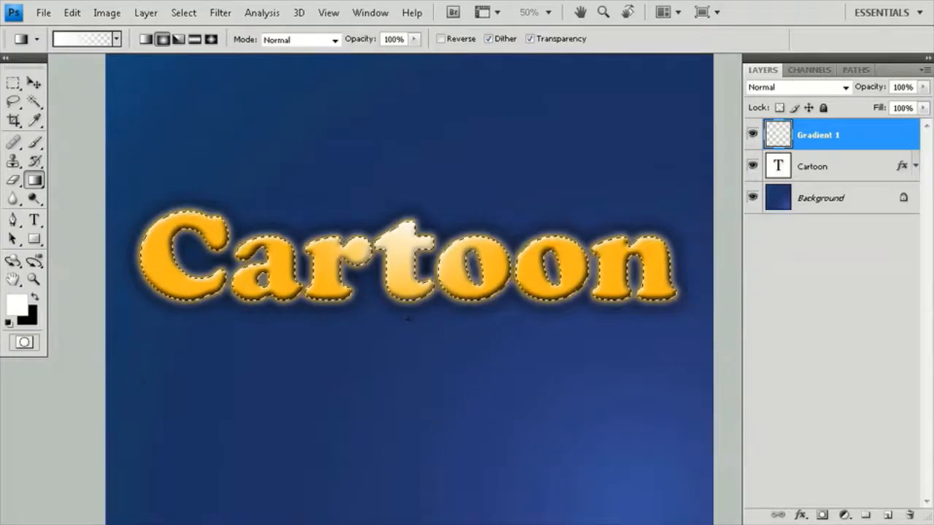
- Undo the trial radial gradient on the text and switch the gradient type to linear
key(ctrl+z)
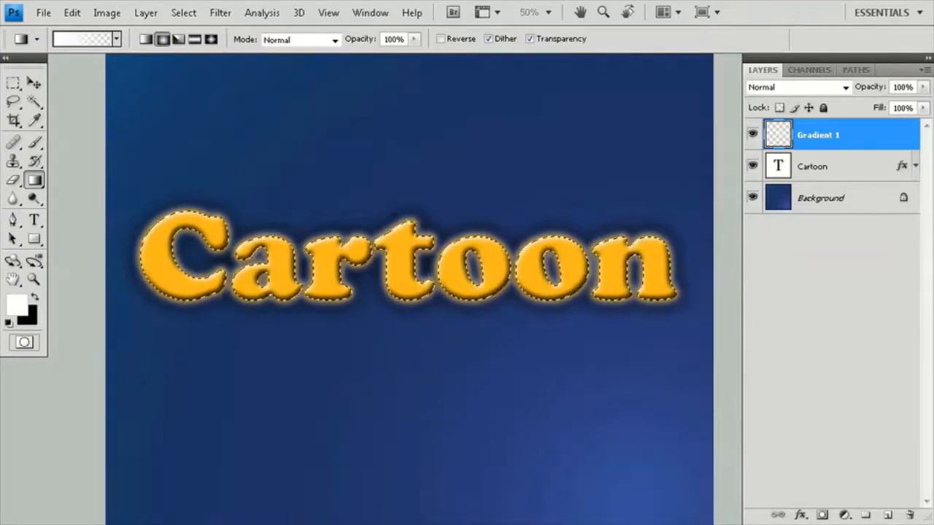
drag(398, 250, 403, 358)
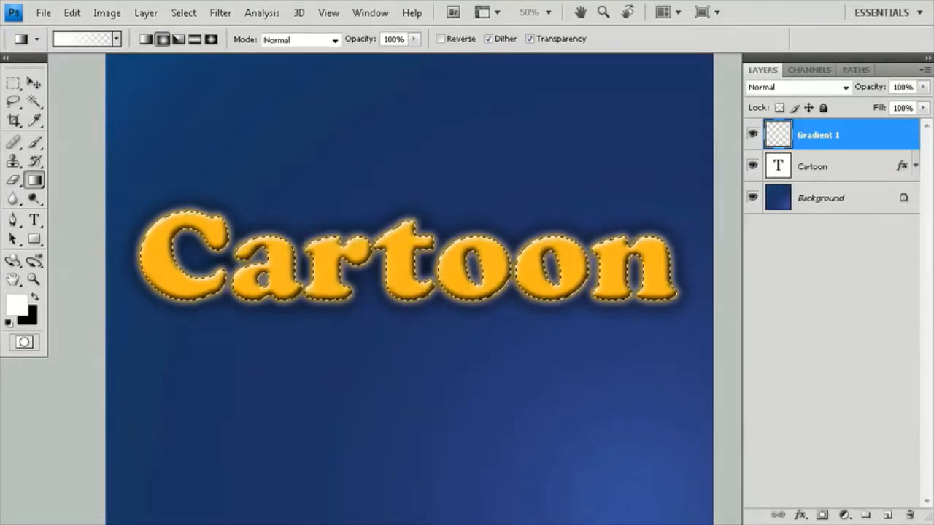
click(146, 39)
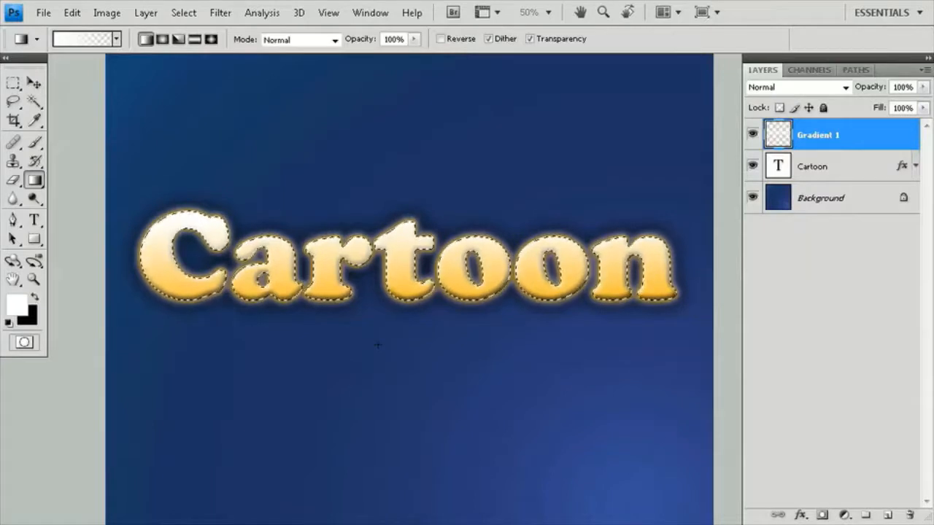
- Try white linear gradients of different lengths down the Cartoon text, undoing each trial
key(ctrl+z)
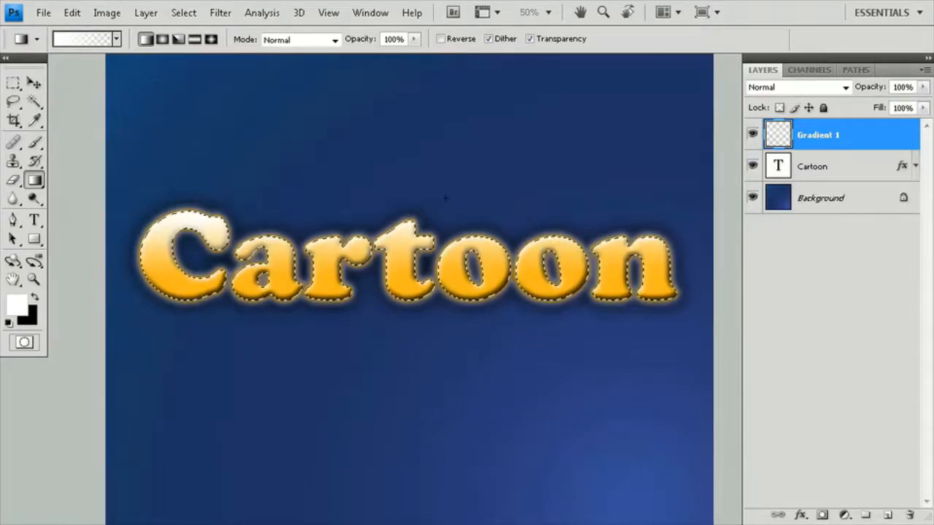
key(ctrl+z)
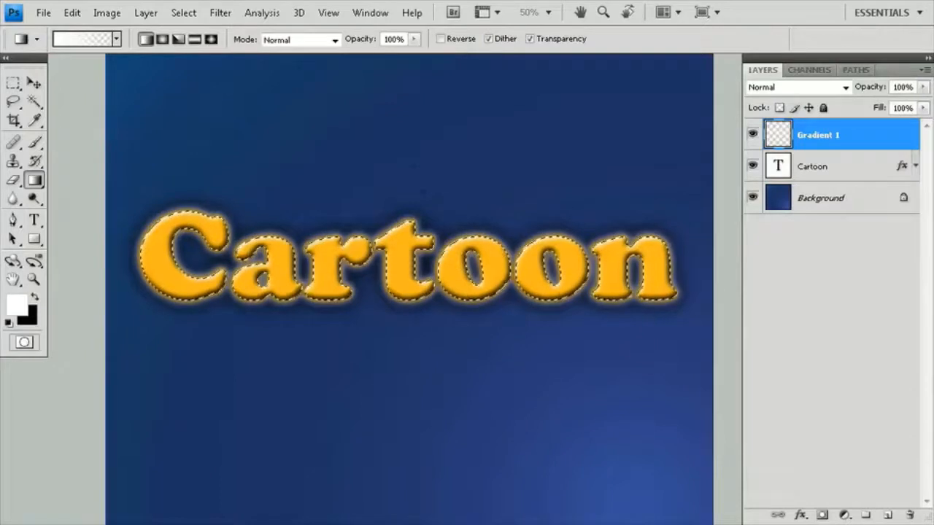
drag(412, 160, 414, 219)
drag(412, 289, 413, 290)
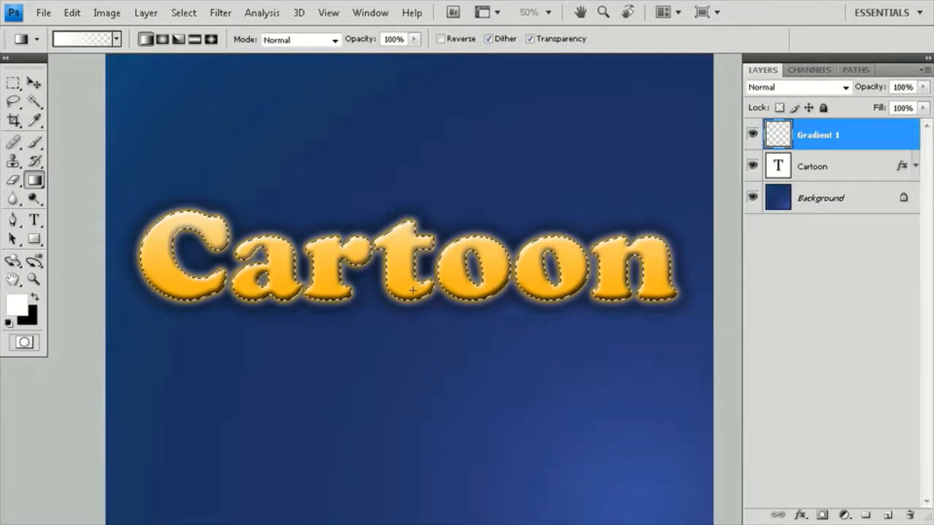
key(ctrl+z)
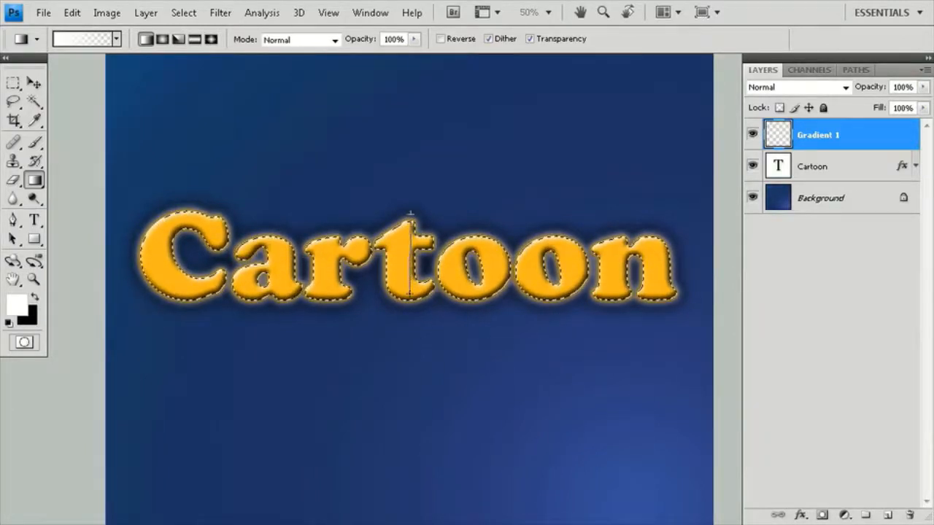
- Fill the selected lettering on Gradient 1 with a linear white-to-transparent gradient from its upper to its lower edge, and deselect
drag(411, 297, 410, 299)
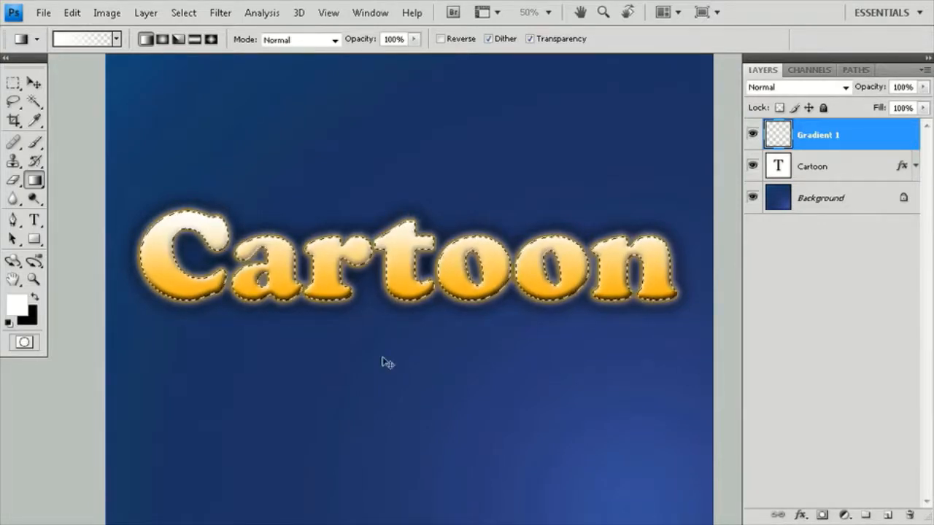
key(ctrl+d)
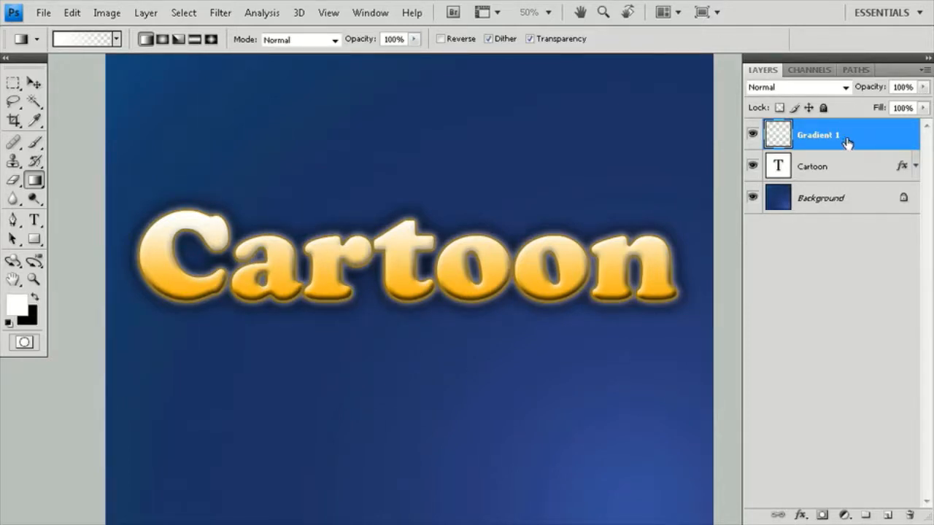
- Set the Gradient 1 layer's blend mode to Overlay, lower its opacity and deselect the layer
click(844, 88)
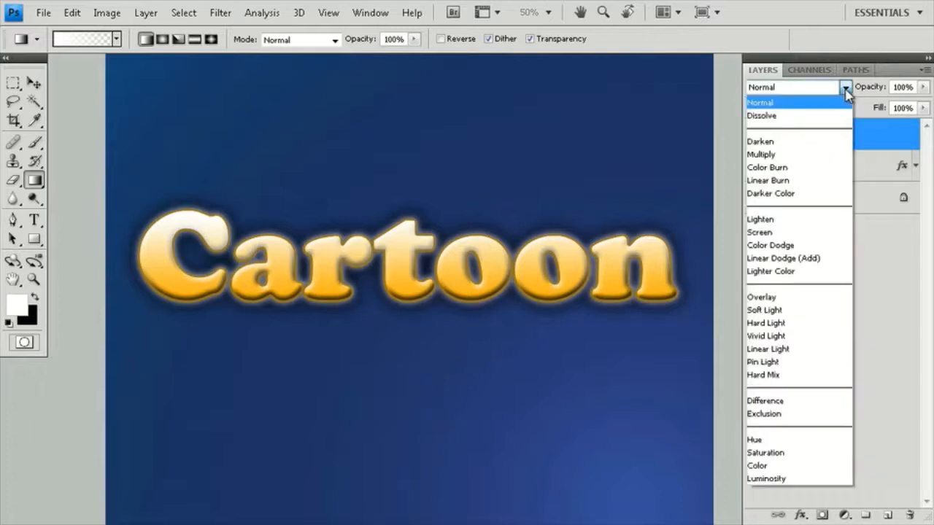
click(798, 297)
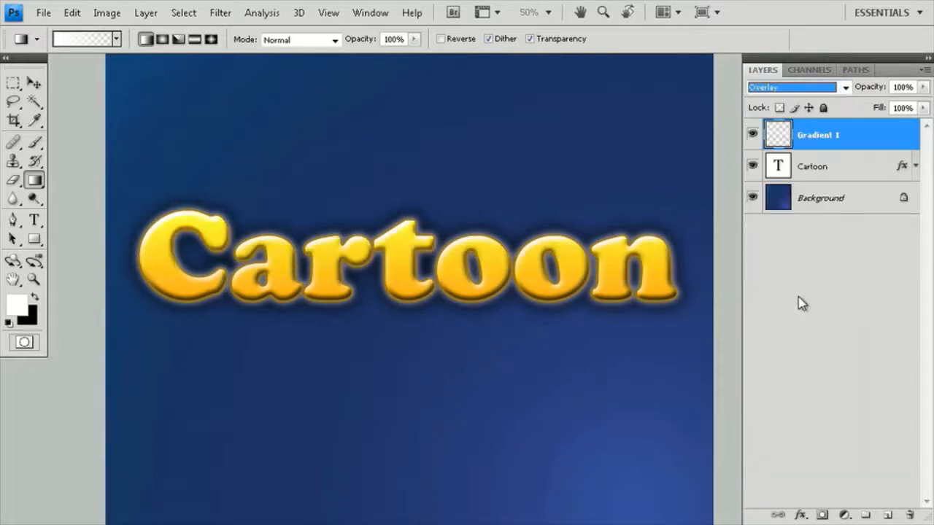
click(924, 87)
click(870, 104)
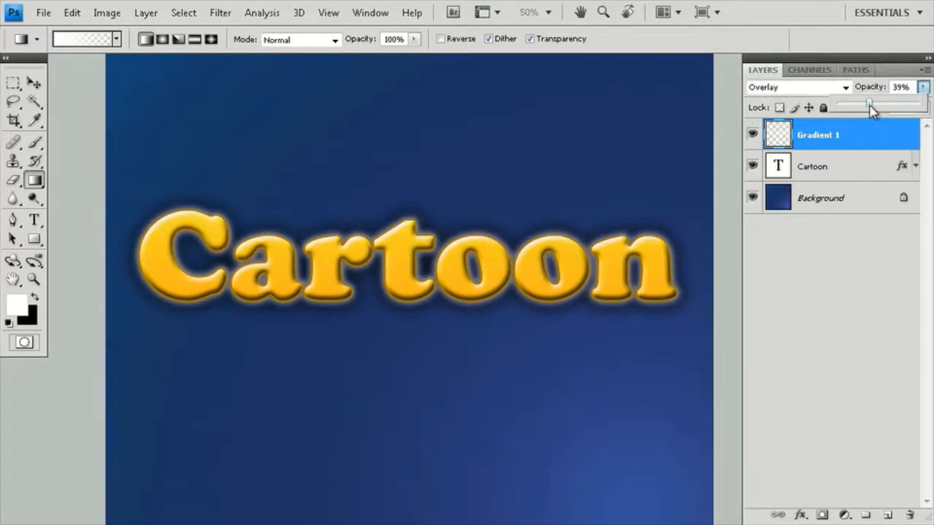
drag(868, 103, 863, 104)
click(841, 284)
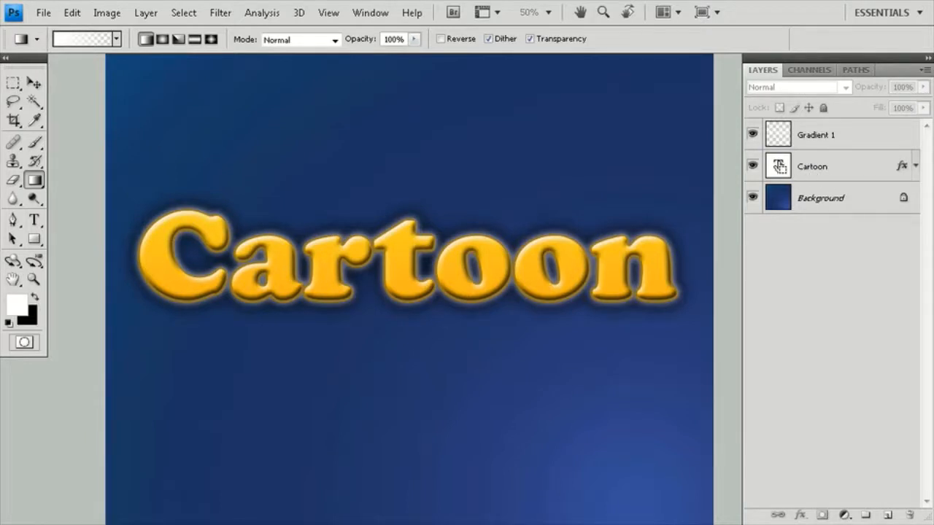
- Load the Cartoon text's outline as a selection again and add a new layer named Gradient 2
ctrl+click(779, 166)
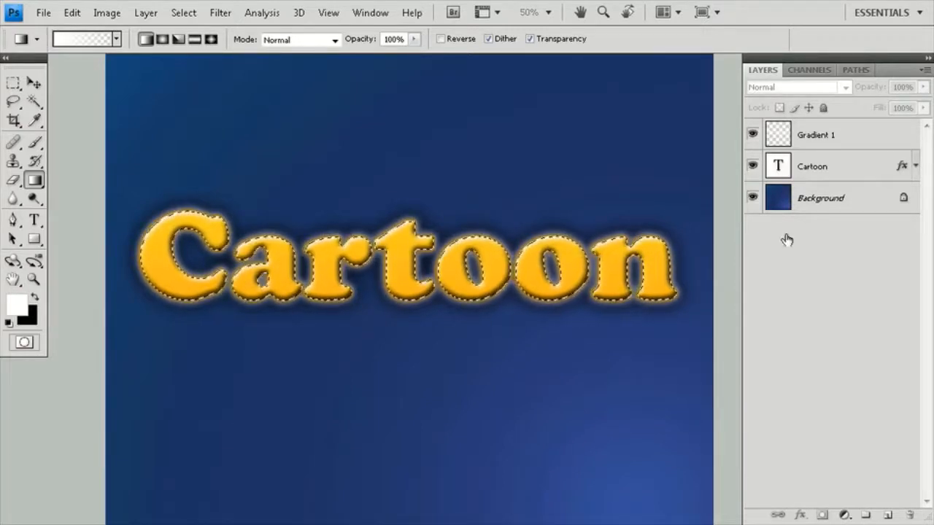
click(886, 515)
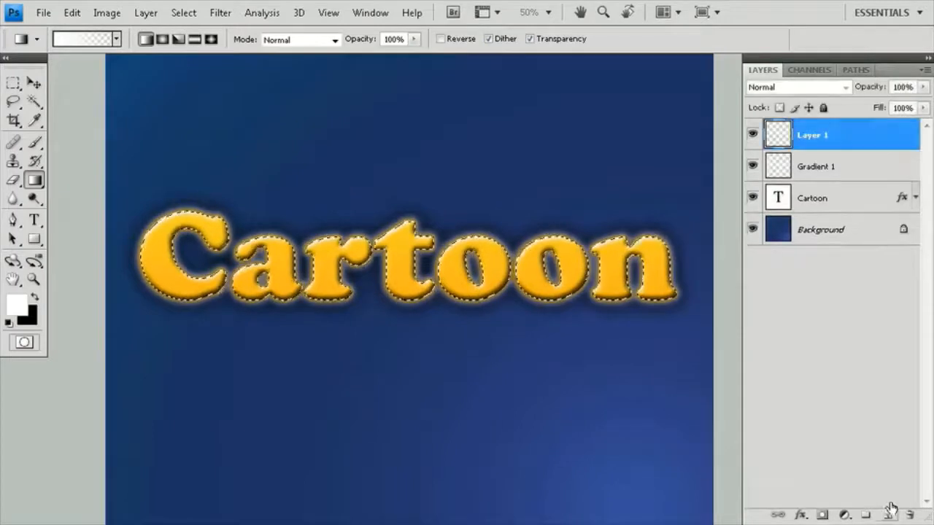
double_click(809, 137)
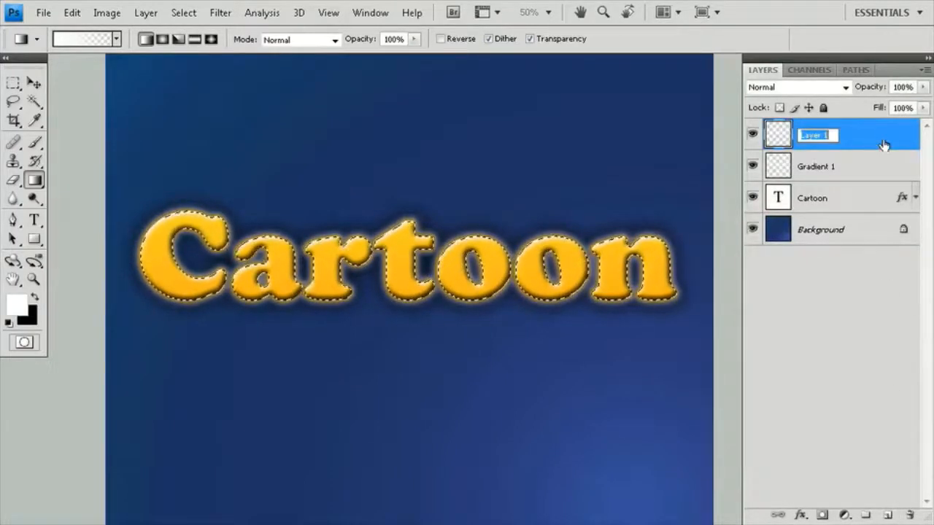
text(Gradient 2)
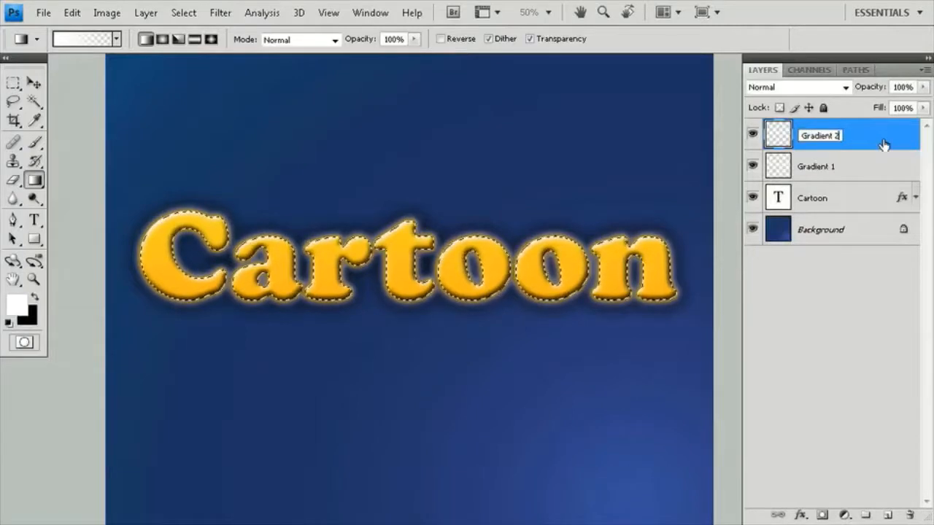
key(Return)
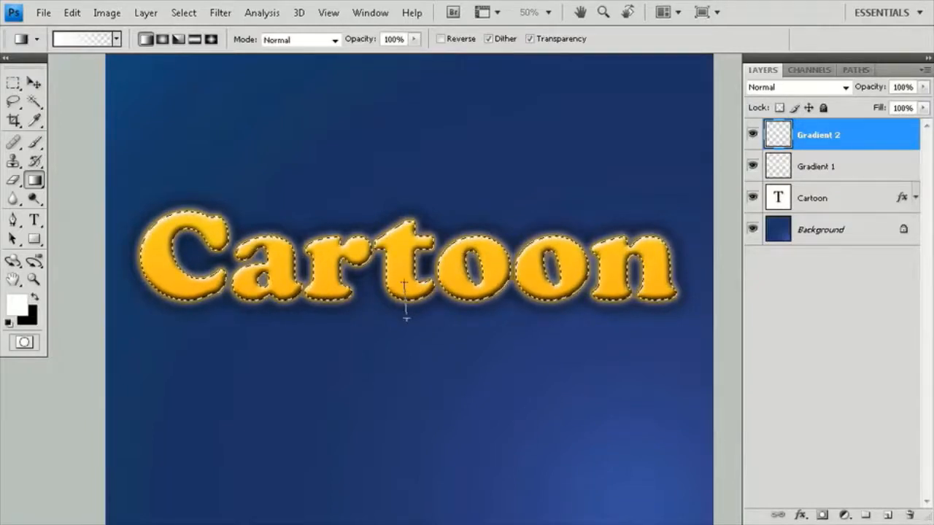
- Fill the selected lettering on Gradient 2 with a linear white-to-transparent gradient rising from its lower edge, and deselect
drag(405, 283, 404, 232)
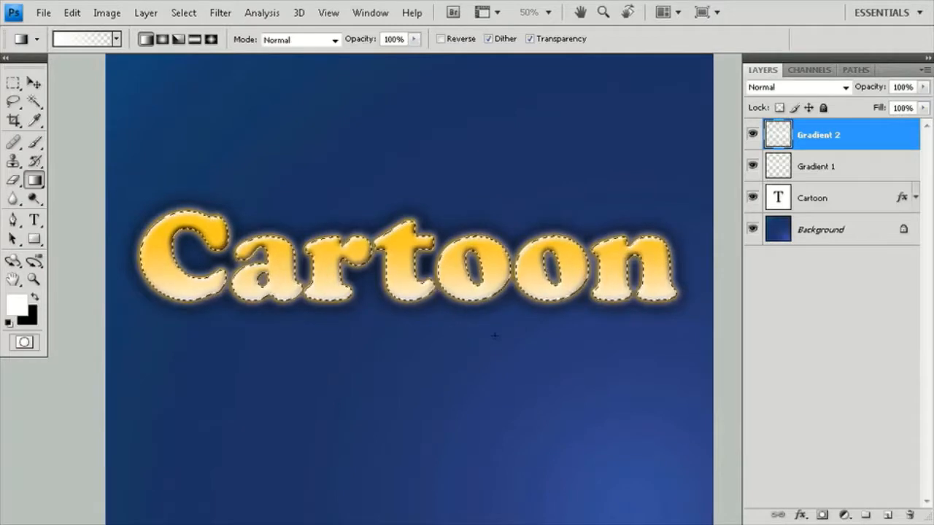
key(ctrl+d)
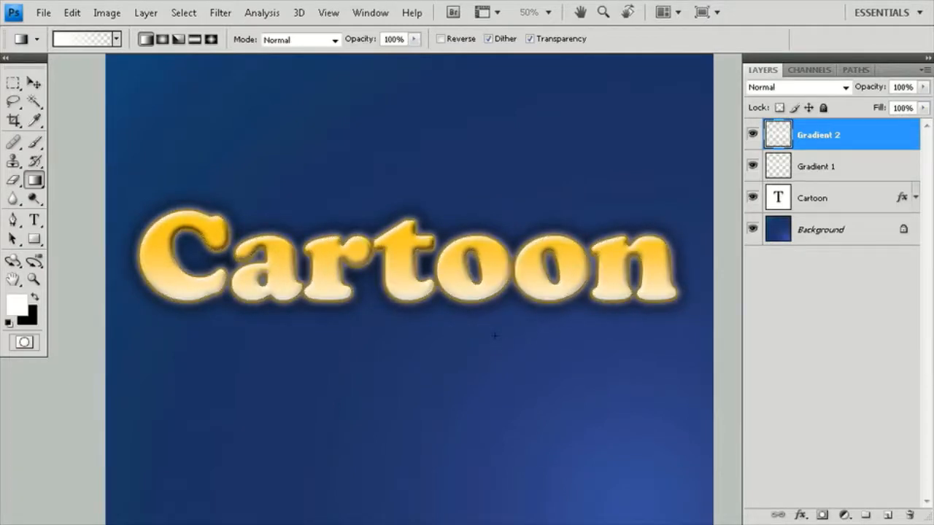
- Select a rectangle across the lower part of the lettering, feather it by 10 pixels, delete that area from Gradient 2 and deselect
key(m)
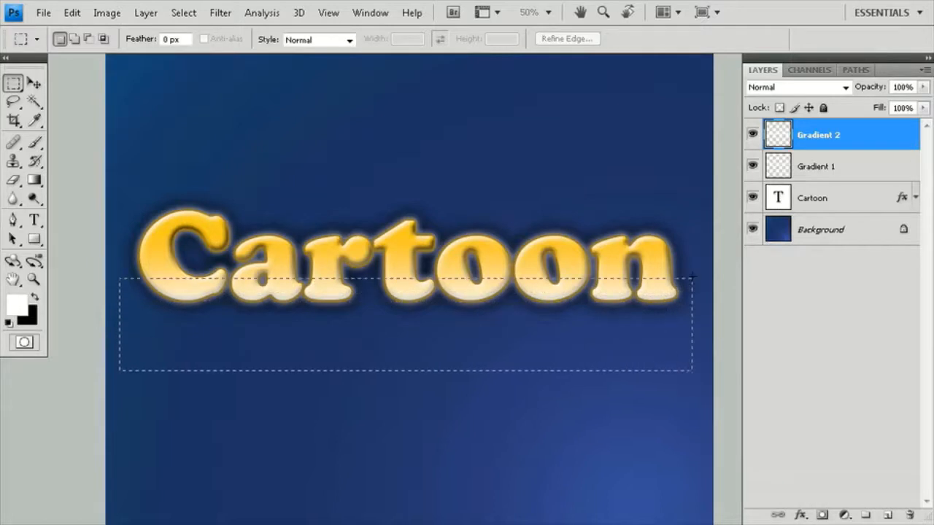
drag(698, 264, 704, 267)
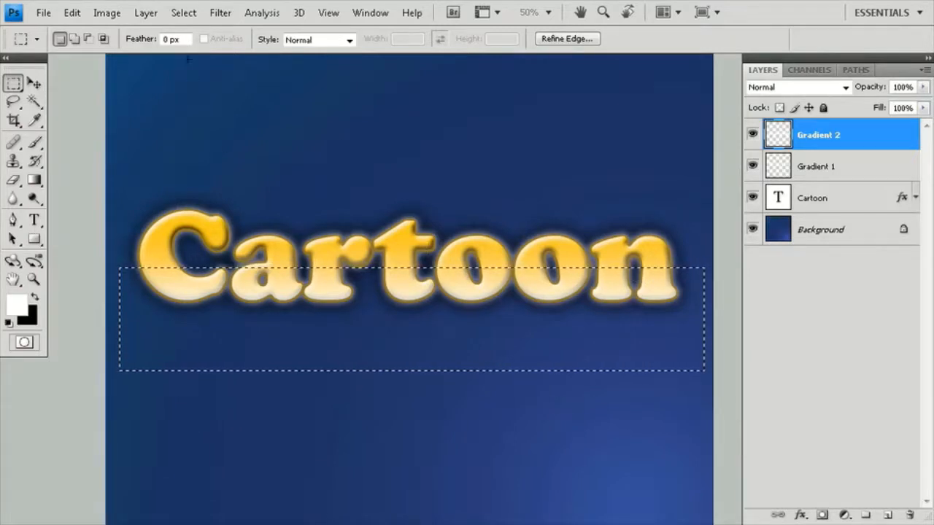
click(183, 13)
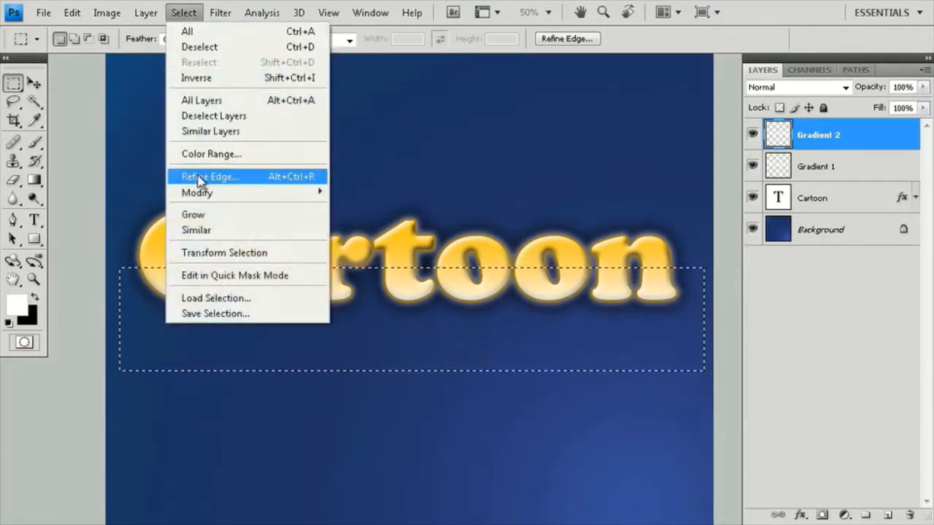
mouse_move(186, 194)
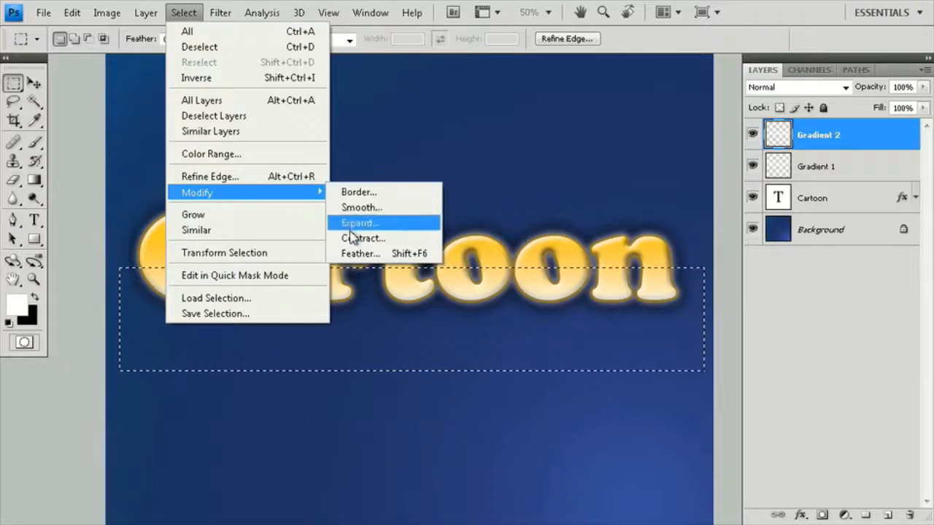
click(351, 255)
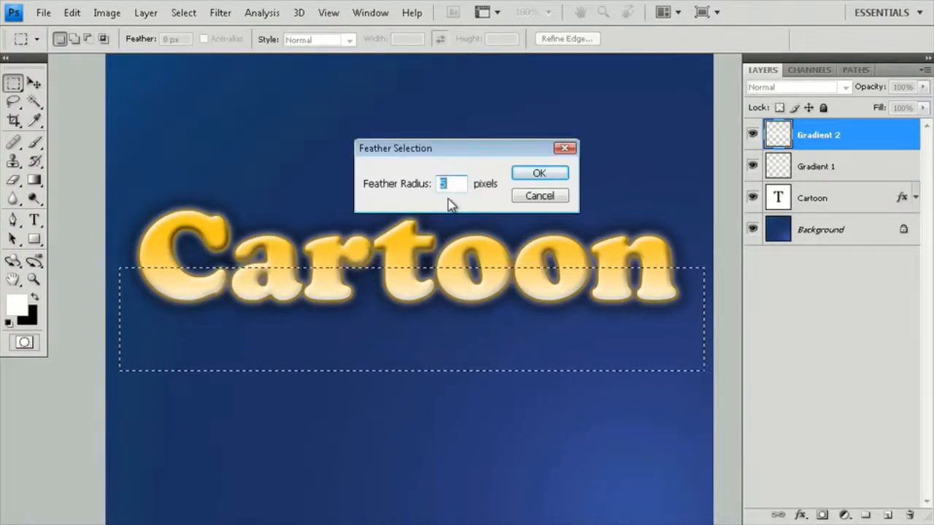
text(10)
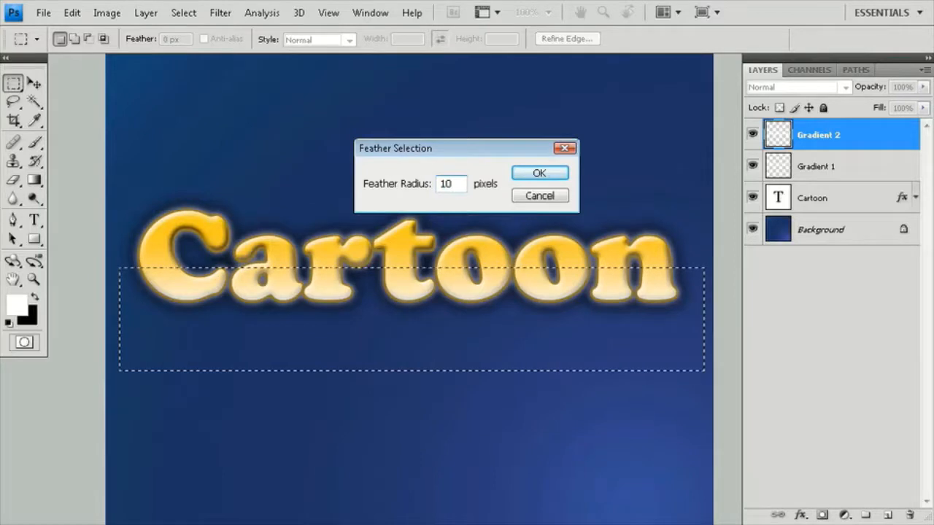
click(517, 175)
key(Delete)
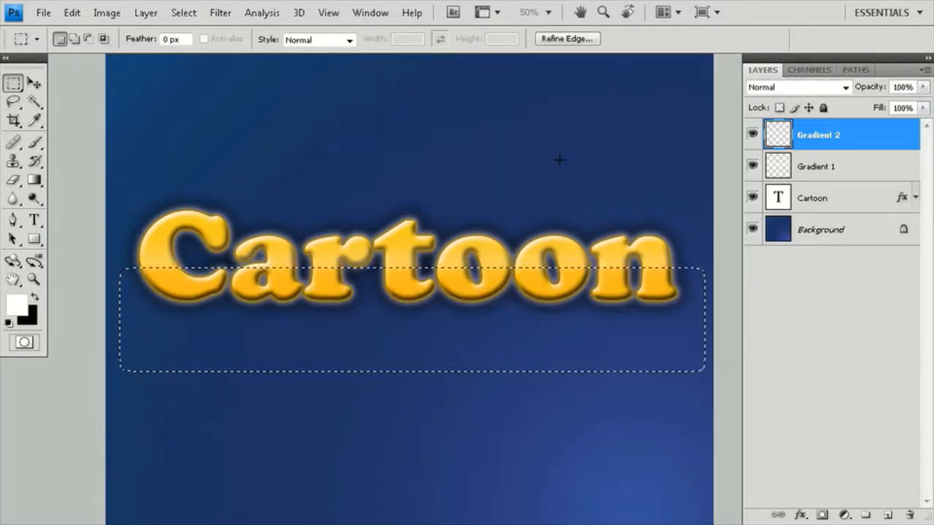
key(ctrl+d)
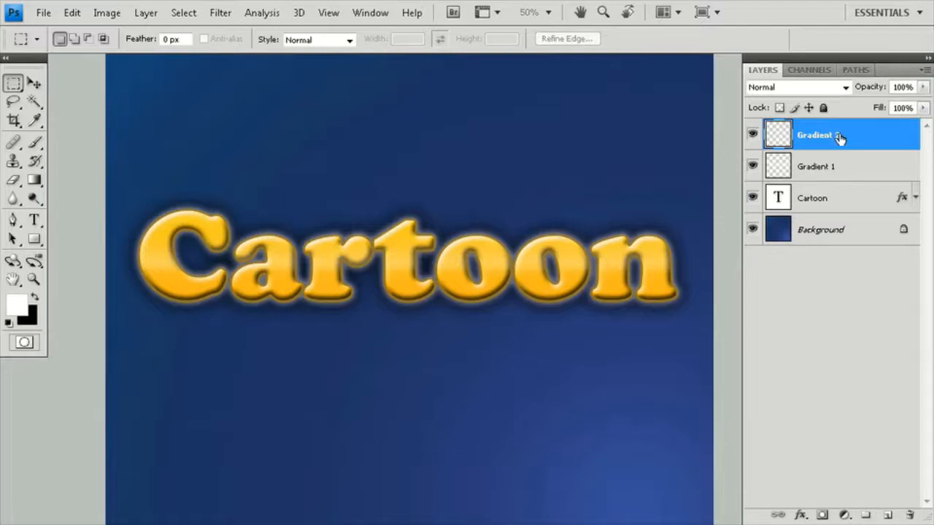
- Set the Gradient 2 layer's blend mode to Hard Mix, lower its opacity to 62% and deselect the layer
click(845, 89)
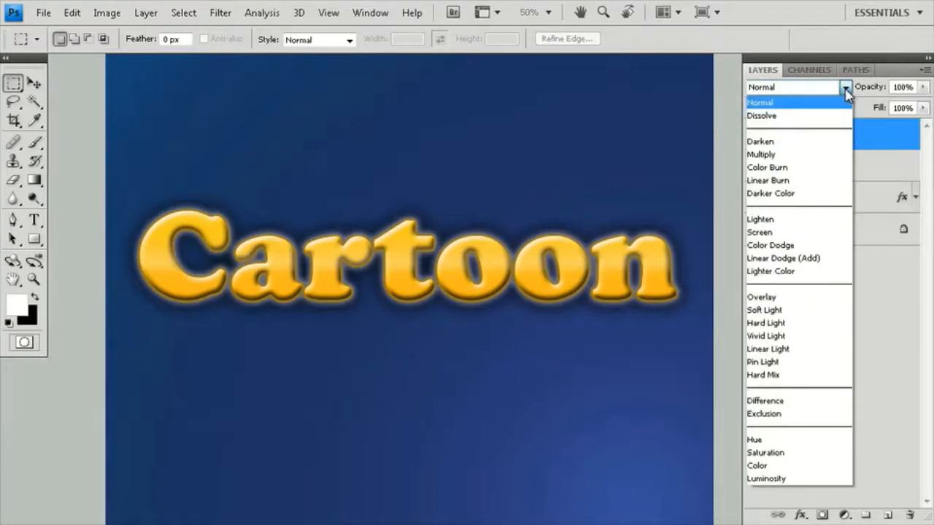
click(799, 377)
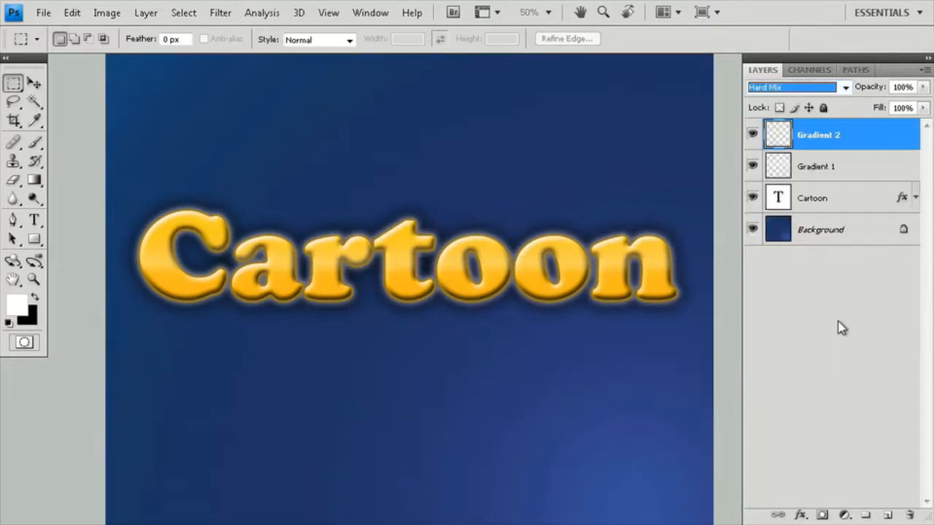
click(923, 87)
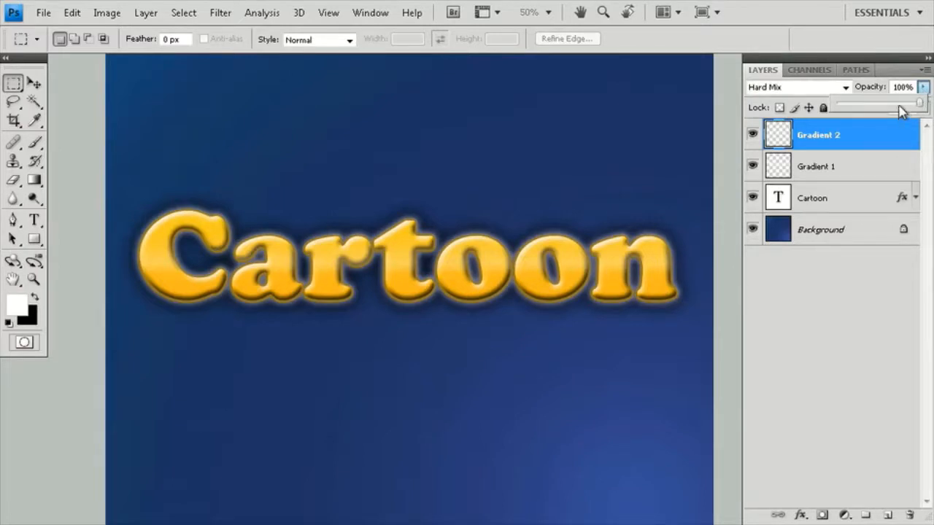
click(897, 106)
drag(895, 106, 887, 106)
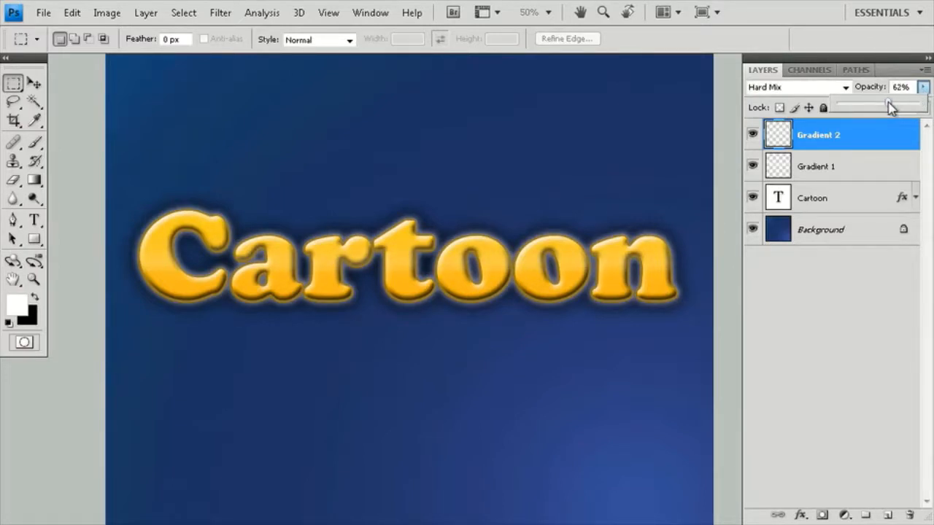
click(810, 306)
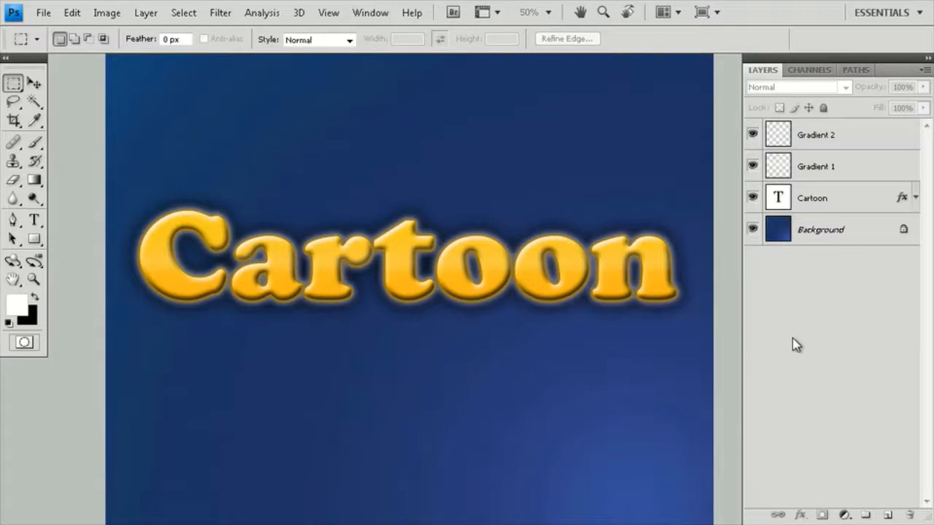
- Review the blend settings of both gradient layers and the Cartoon text's layer style options without changing them
click(854, 175)
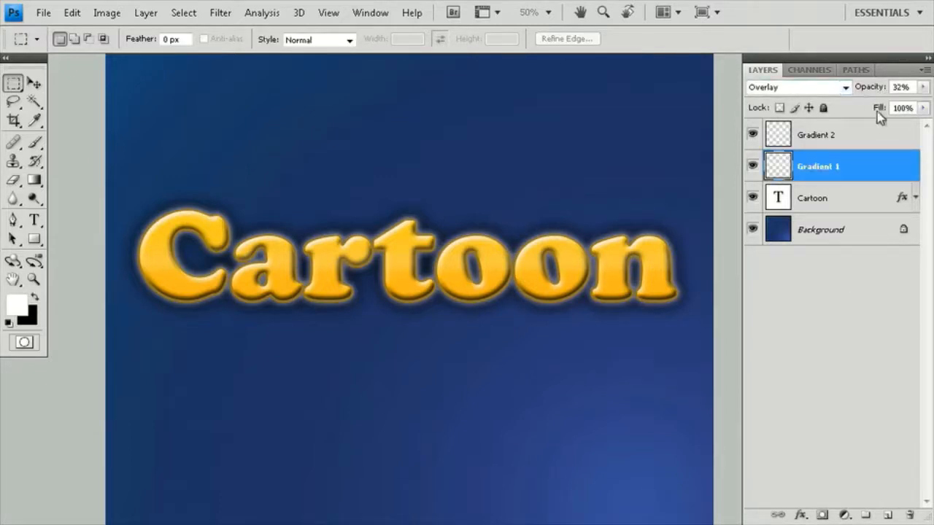
click(856, 135)
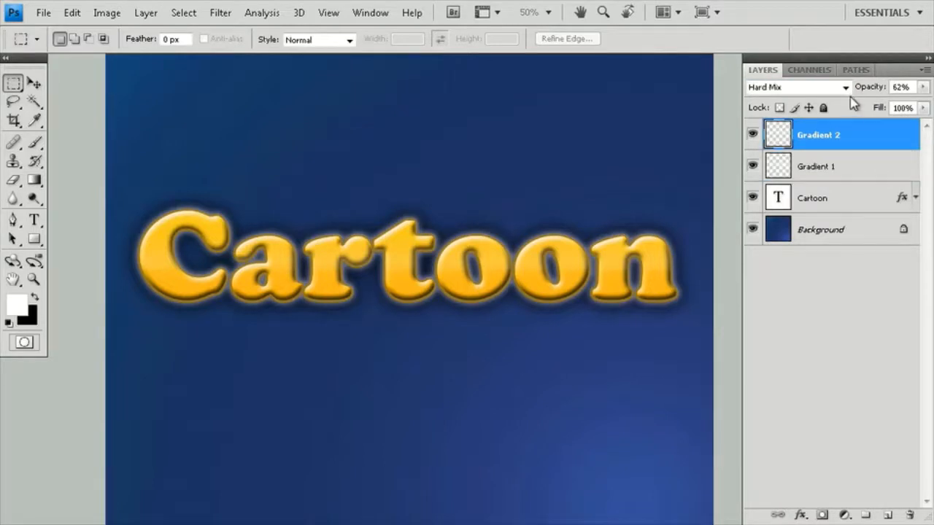
click(860, 175)
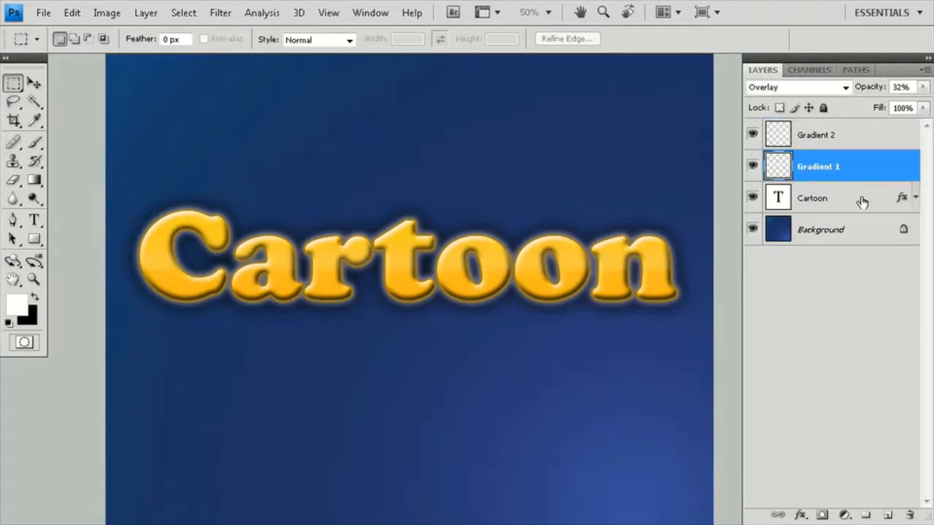
click(861, 202)
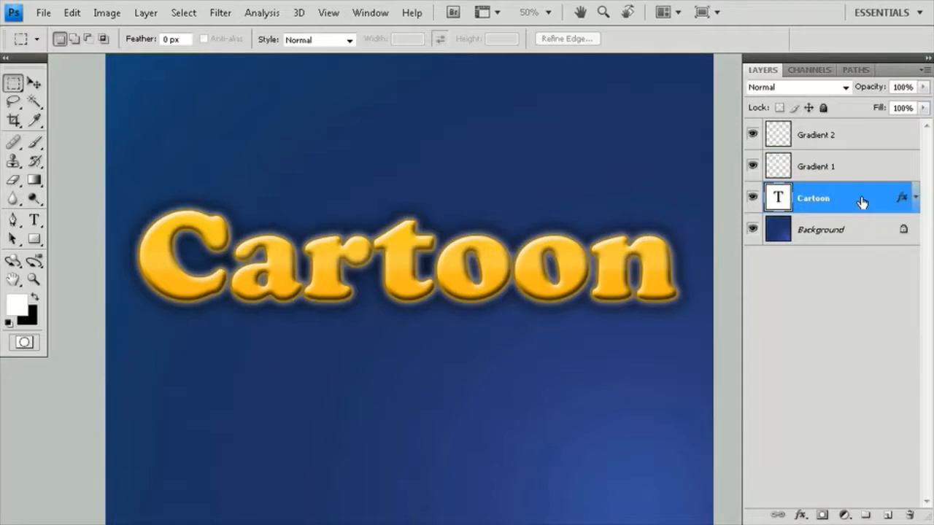
double_click(870, 202)
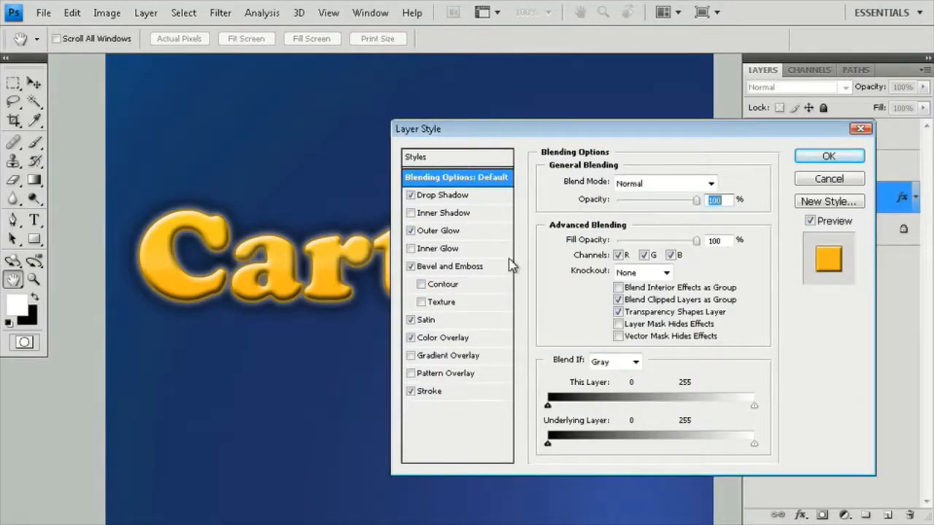
click(831, 180)
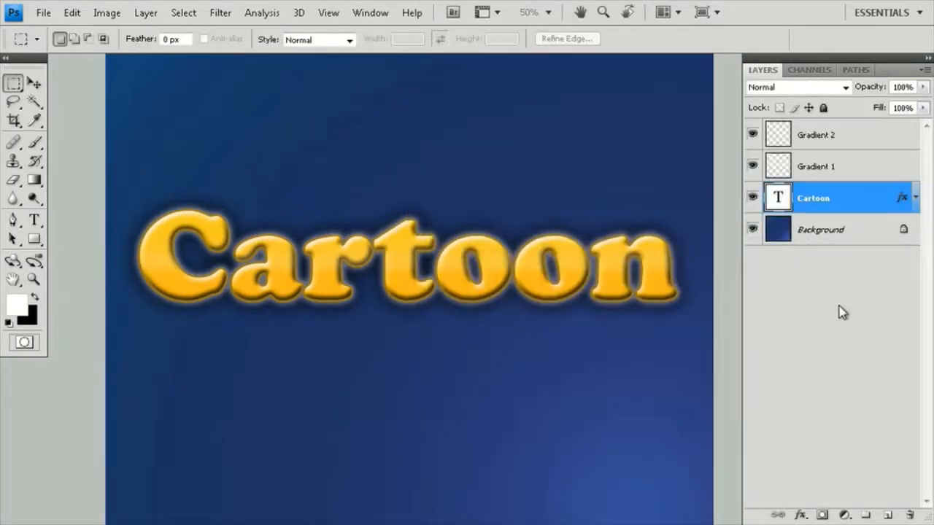